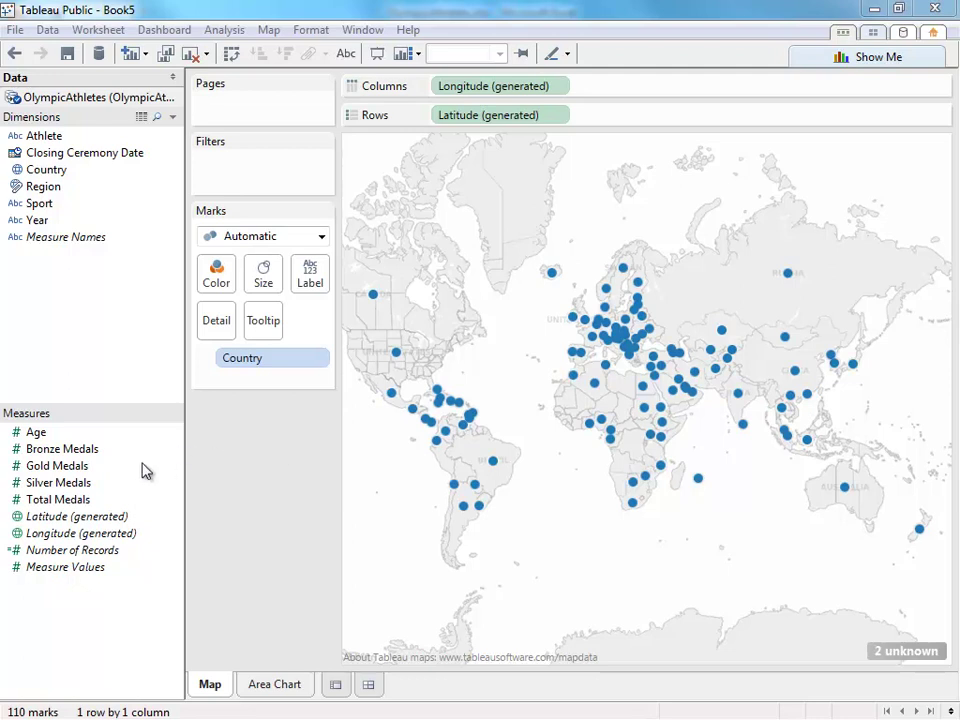
Size the country bubbles by Total Medals, with a size legend from 1 to 1,312.
{"action": "left_click_drag", "start_coordinate": [75, 505], "coordinate": [262, 278]}
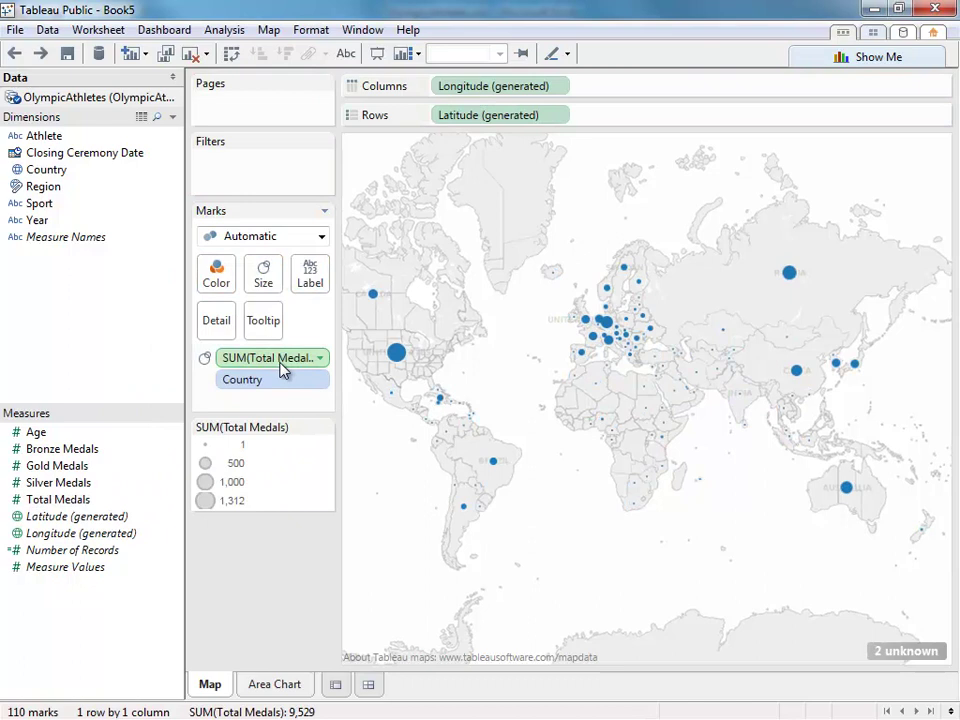
{"action": "mouse_move", "coordinate": [279, 360]}
{"action": "left_mouse_down"}
{"action": "mouse_move", "coordinate": [259, 350]}
{"action": "mouse_move", "coordinate": [226, 288]}
{"action": "left_mouse_up"}
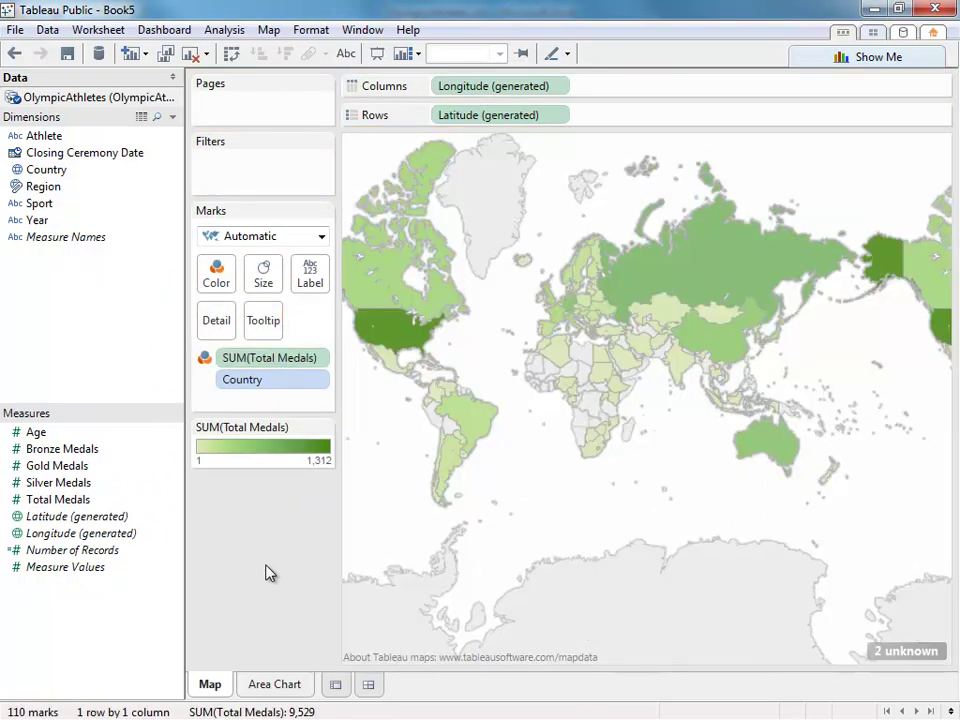
{"action": "left_click", "coordinate": [207, 362]}
{"action": "left_click", "coordinate": [272, 402]}
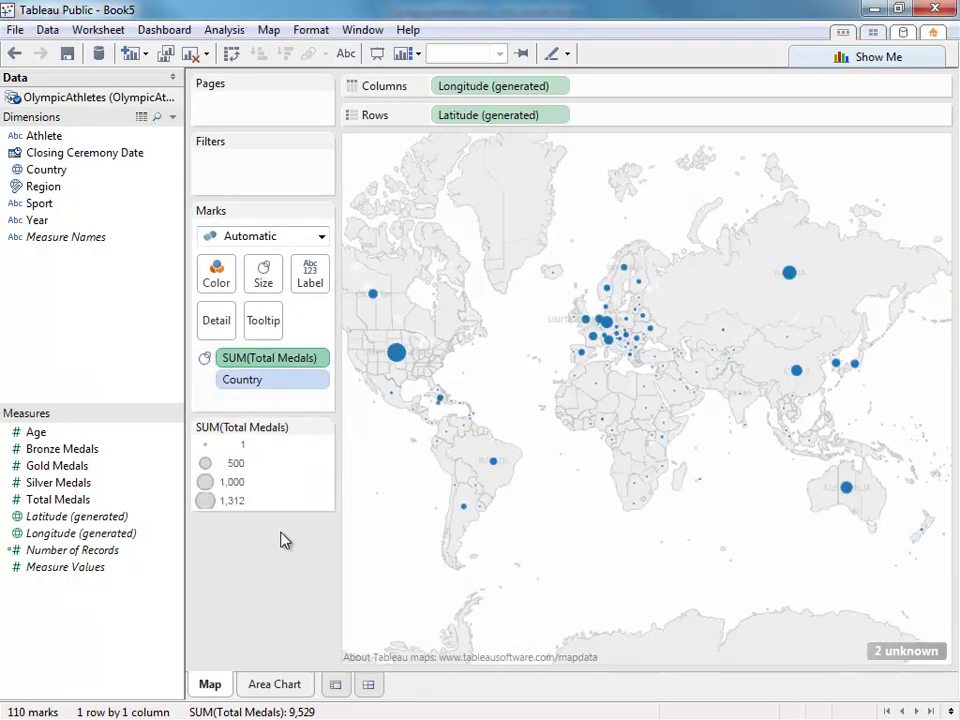
Enlarge the medal bubbles slightly with the mark size slider.
{"action": "left_click", "coordinate": [263, 272]}
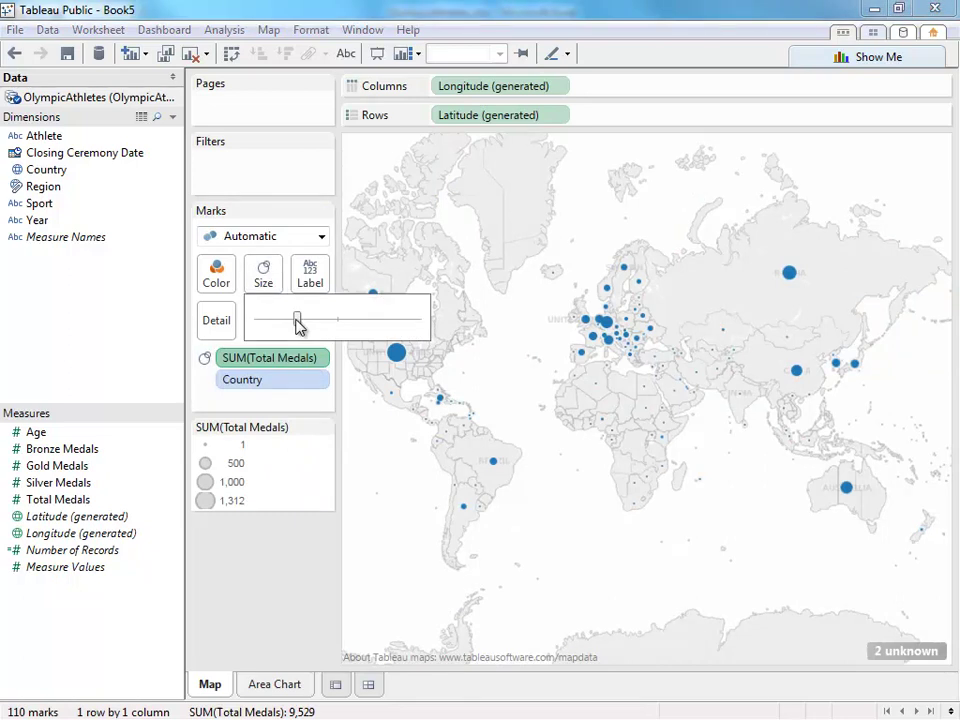
{"action": "left_click_drag", "start_coordinate": [297, 320], "coordinate": [302, 321]}
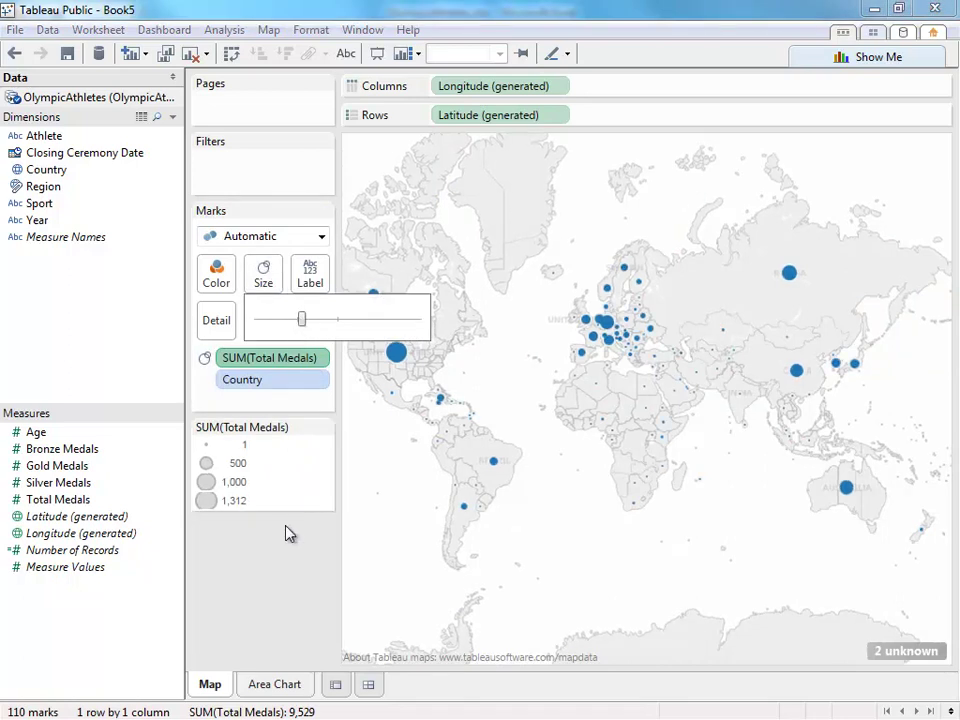
{"action": "left_click", "coordinate": [284, 565]}
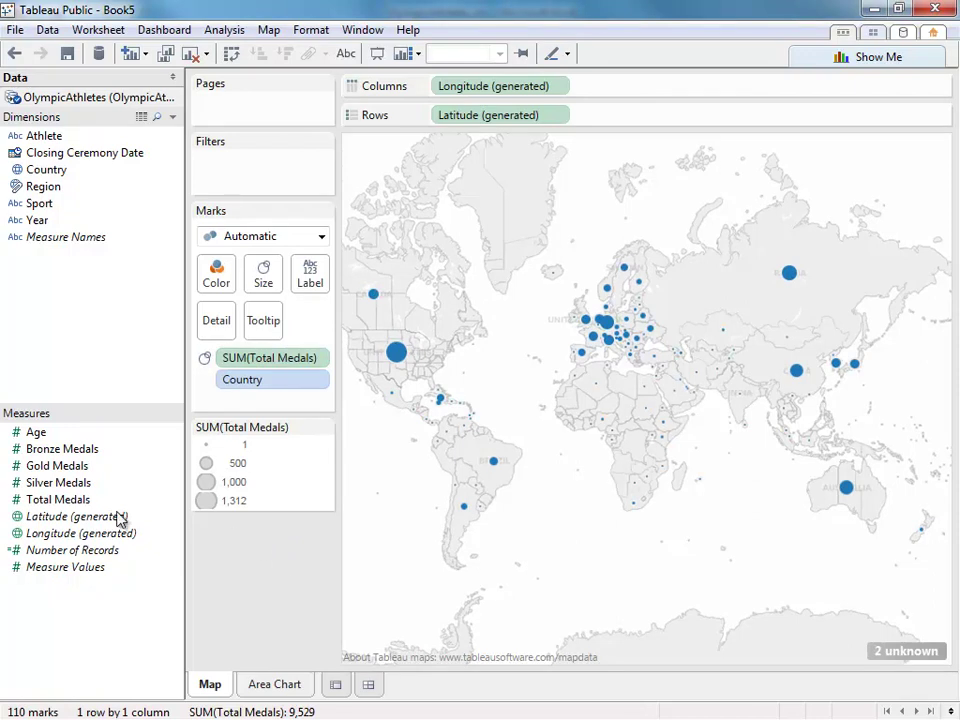
Label each bubble 'Total Medals:' with its medal count above the country name.
{"action": "left_click_drag", "start_coordinate": [85, 503], "coordinate": [310, 278]}
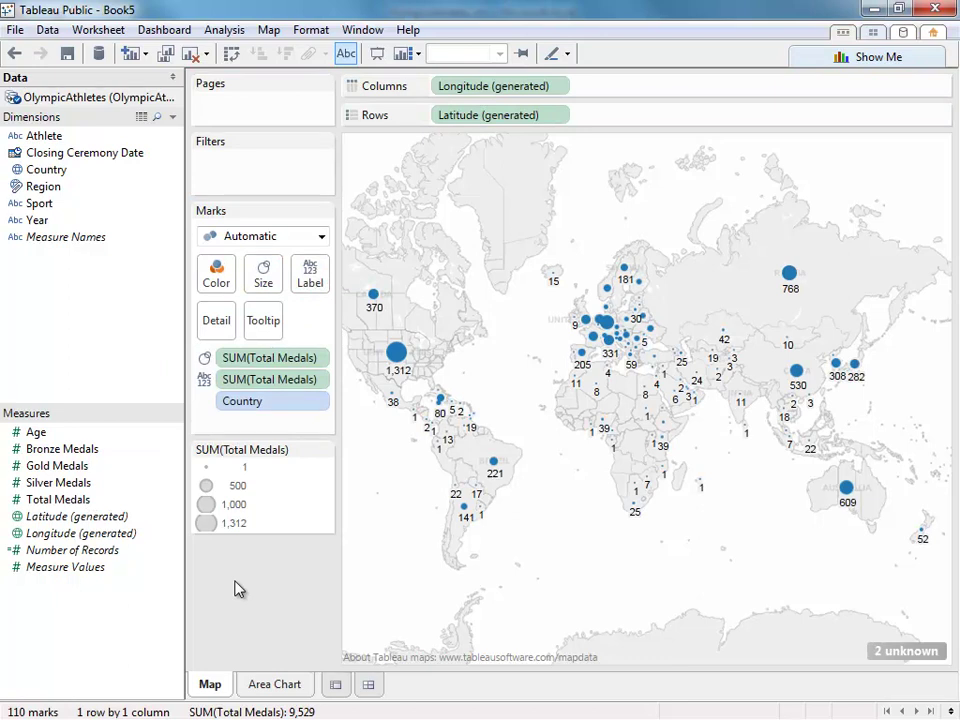
{"action": "left_click_drag", "start_coordinate": [46, 169], "coordinate": [305, 277]}
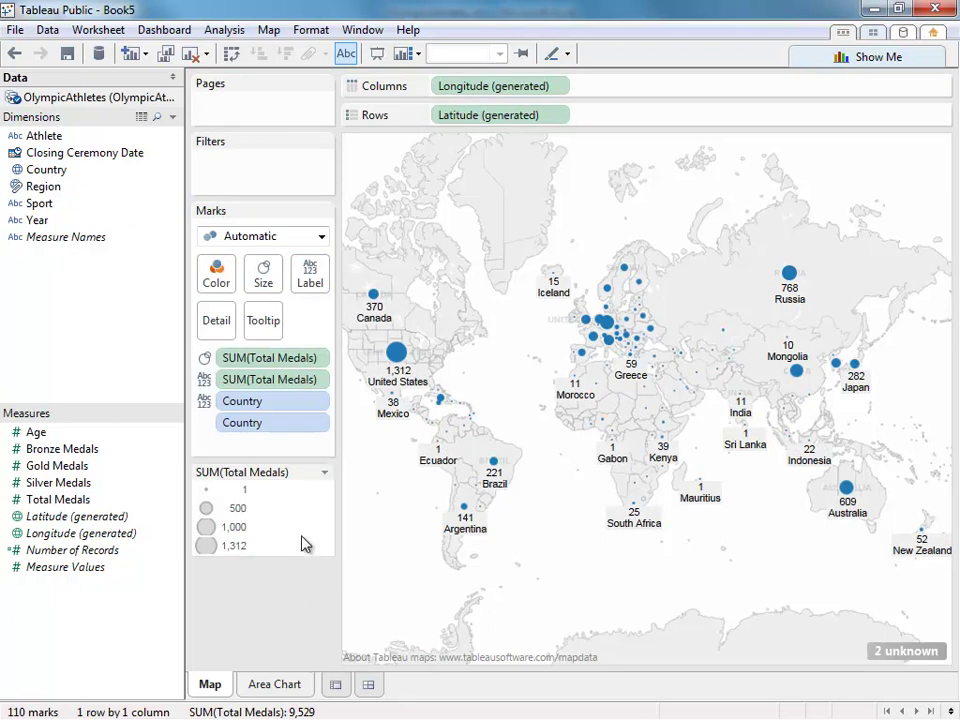
{"action": "left_click", "coordinate": [304, 288]}
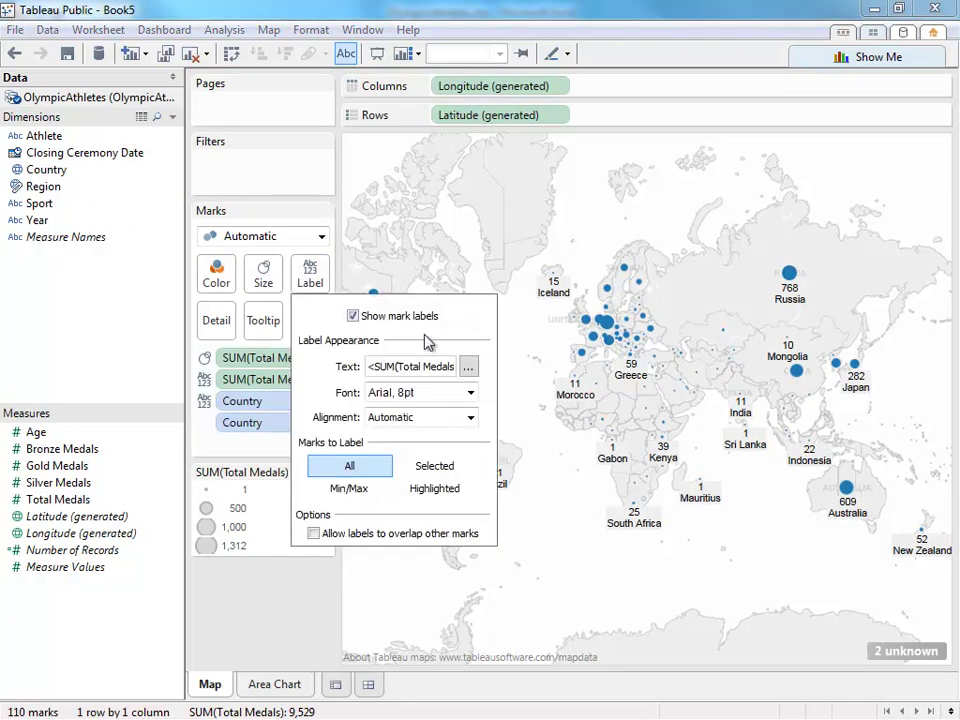
{"action": "left_click", "coordinate": [467, 369]}
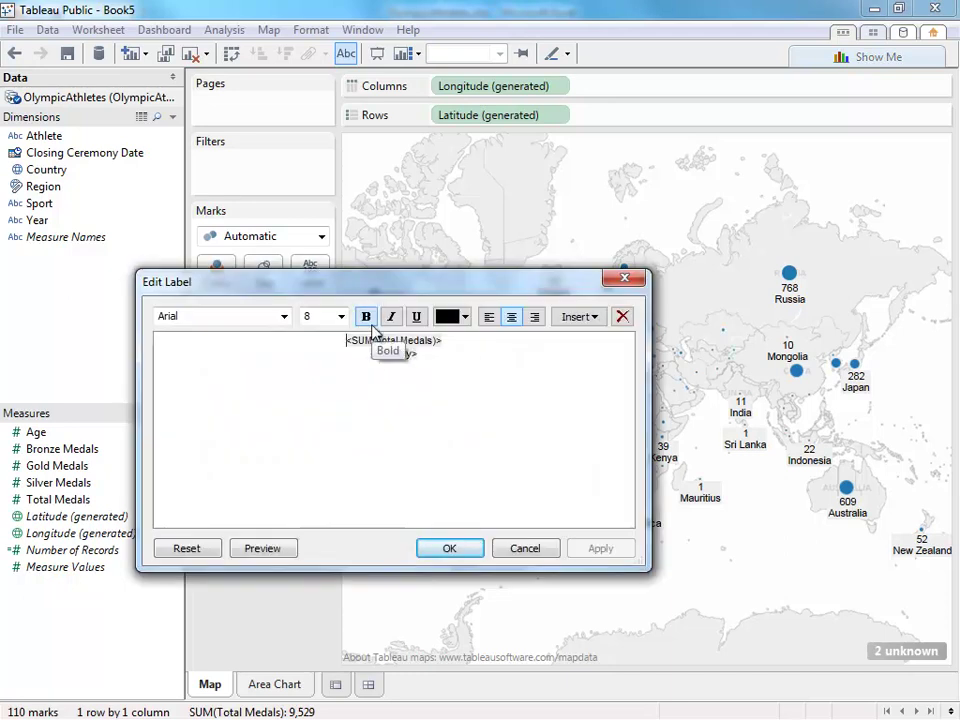
{"action": "type", "text": "Total Medals:"}
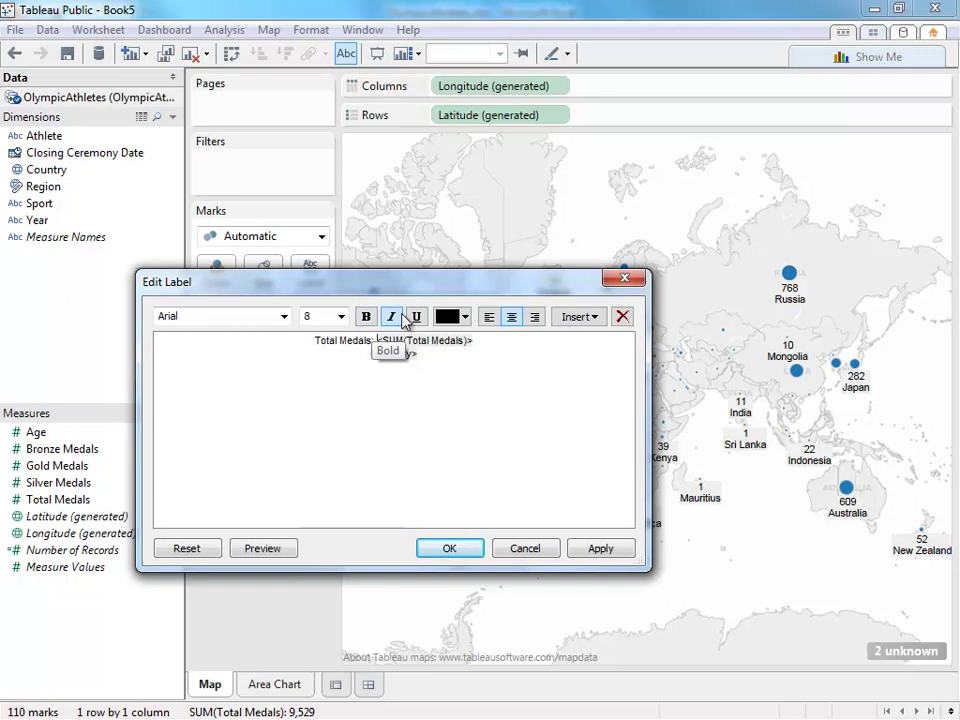
{"action": "left_click", "coordinate": [453, 548]}
{"action": "left_click", "coordinate": [240, 588]}
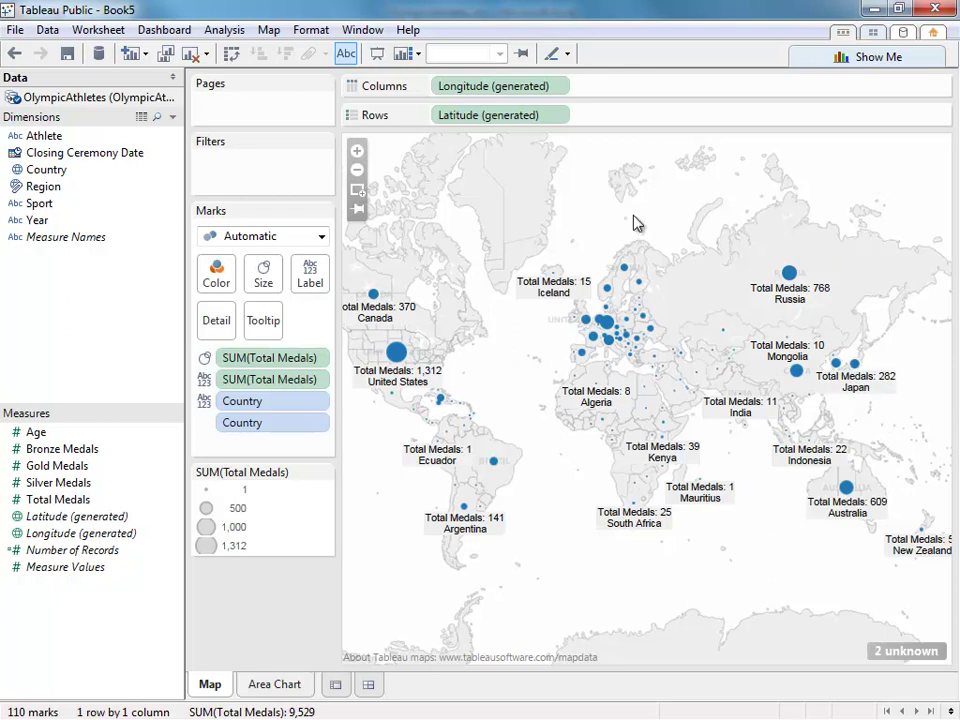
{"action": "left_click", "coordinate": [269, 30]}
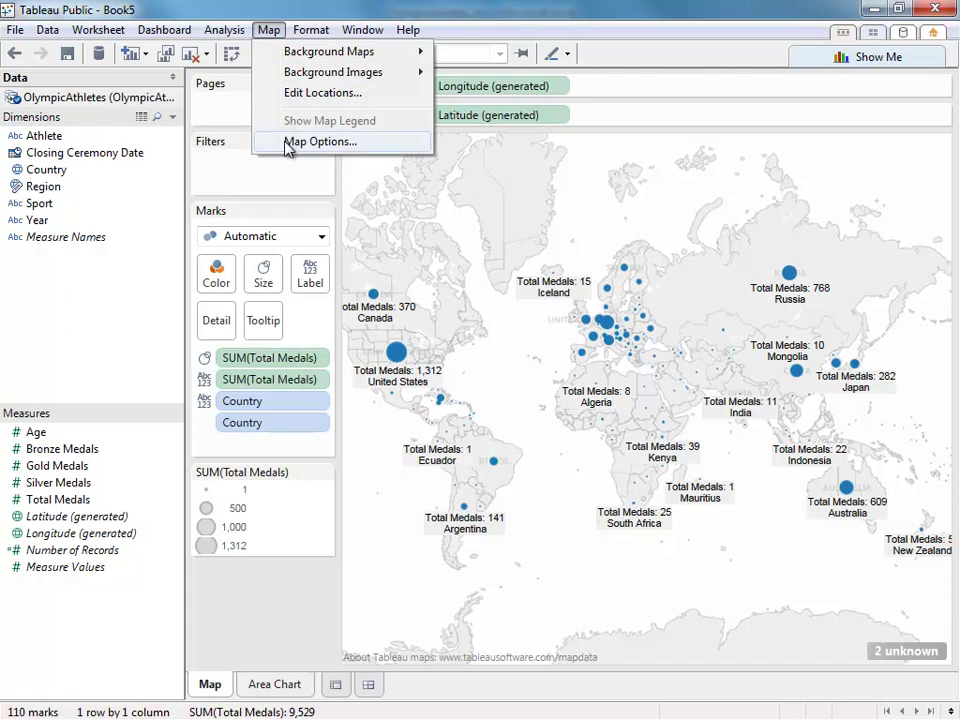
{"action": "left_click", "coordinate": [318, 141]}
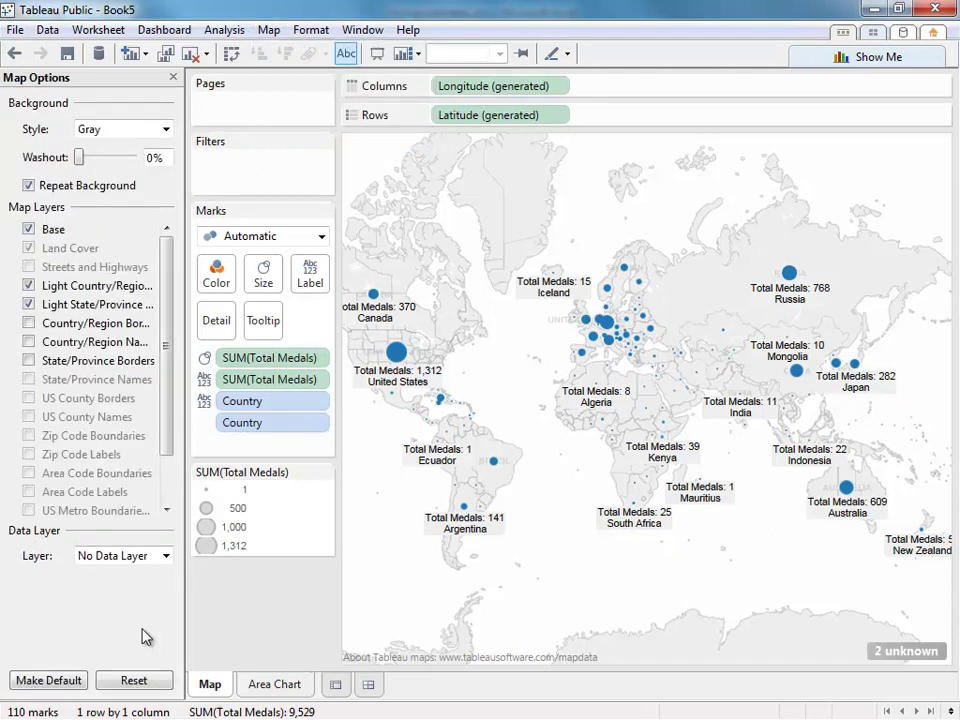
{"action": "left_click", "coordinate": [72, 680]}
{"action": "left_click", "coordinate": [170, 79]}
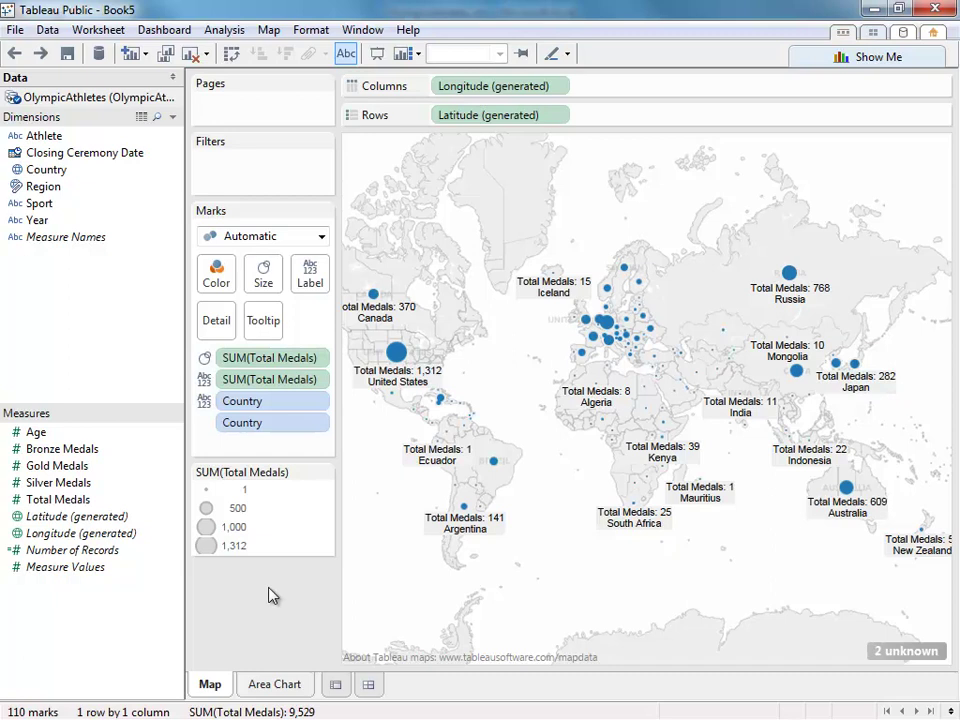
Remove the bubble labels and group Canada with the United States.
{"action": "left_click", "coordinate": [266, 401]}
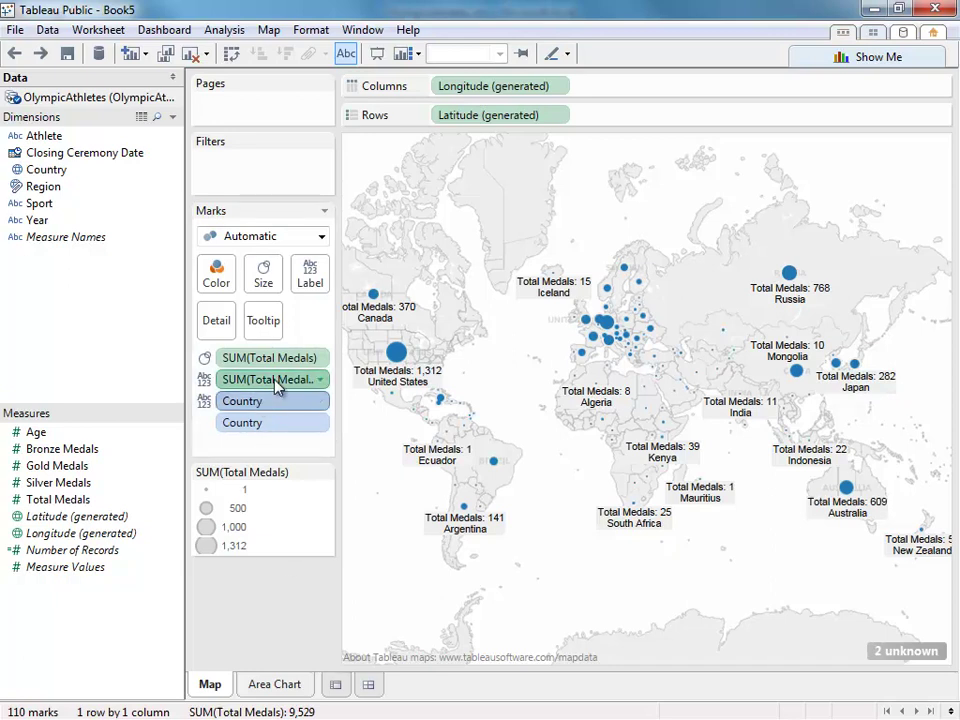
{"action": "left_click_drag", "start_coordinate": [268, 383], "coordinate": [140, 366]}
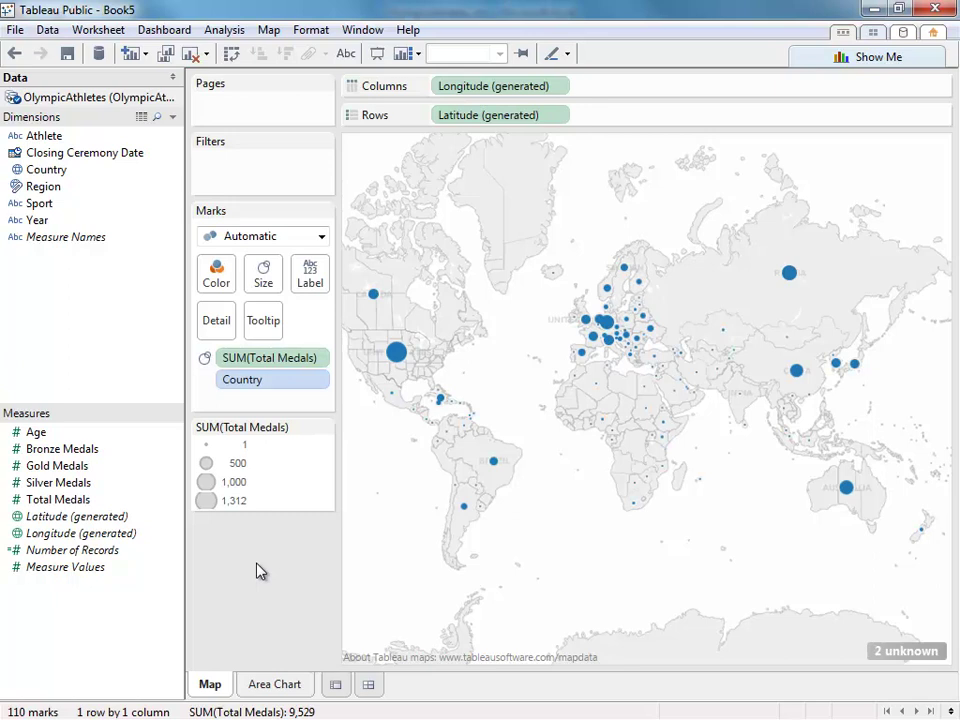
{"action": "left_click_drag", "start_coordinate": [364, 268], "coordinate": [423, 381]}
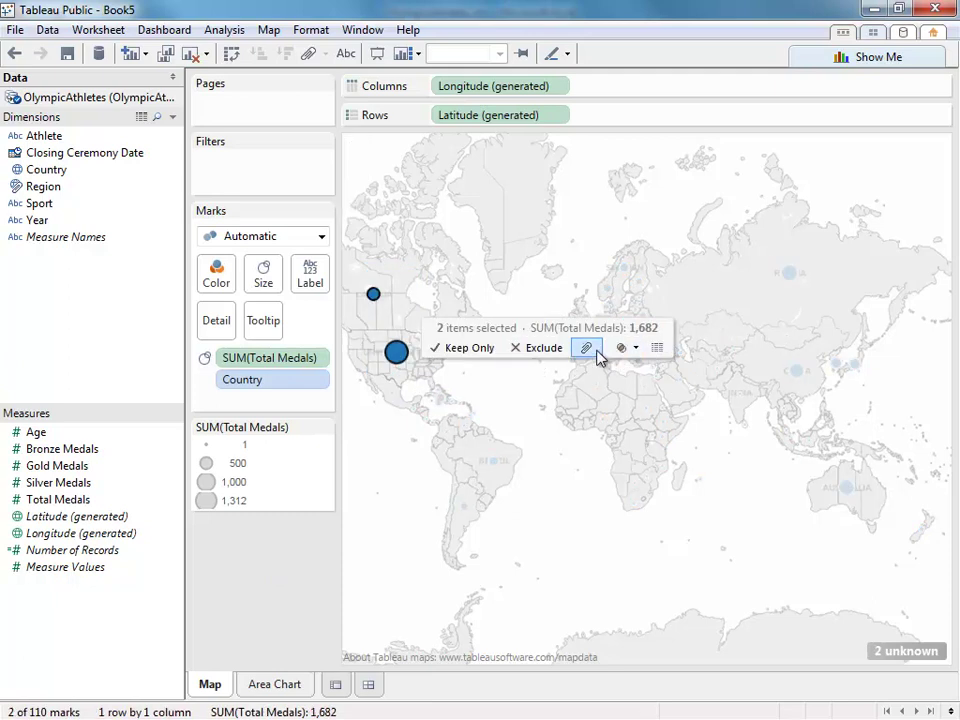
{"action": "left_click", "coordinate": [596, 352]}
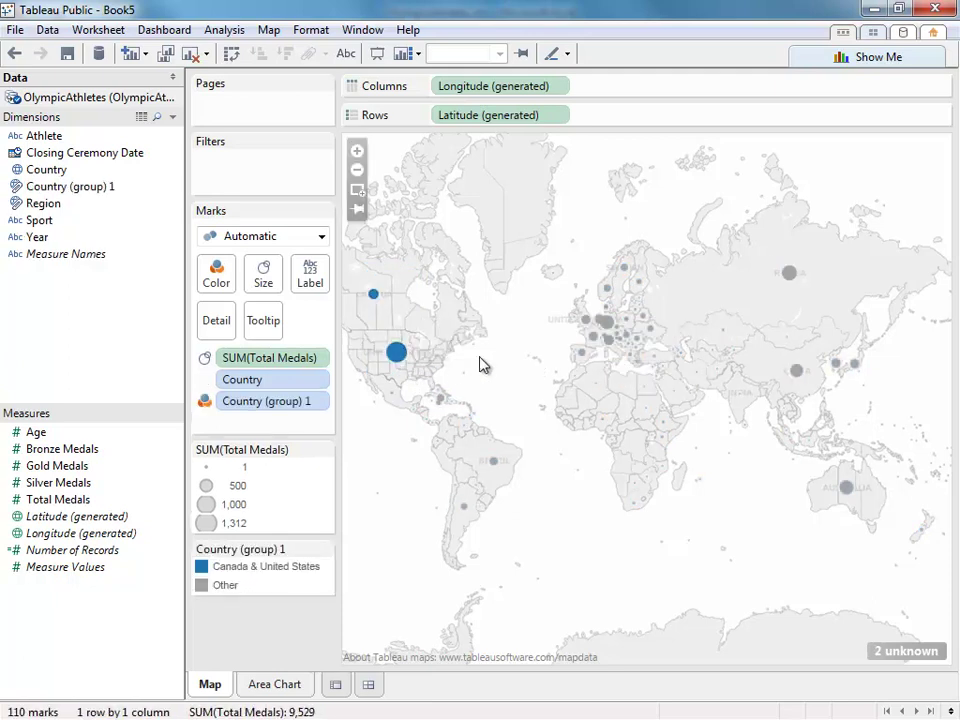
Group the selected Latin American countries, leaving the rest as Other.
{"action": "left_click_drag", "start_coordinate": [371, 396], "coordinate": [482, 500]}
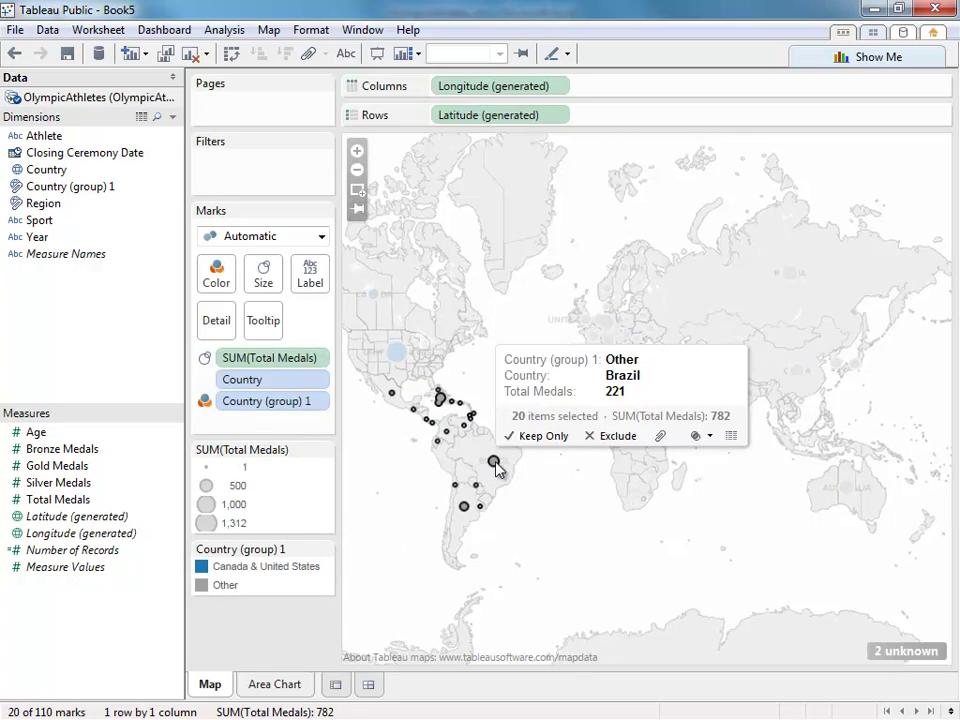
{"action": "right_click", "coordinate": [494, 464]}
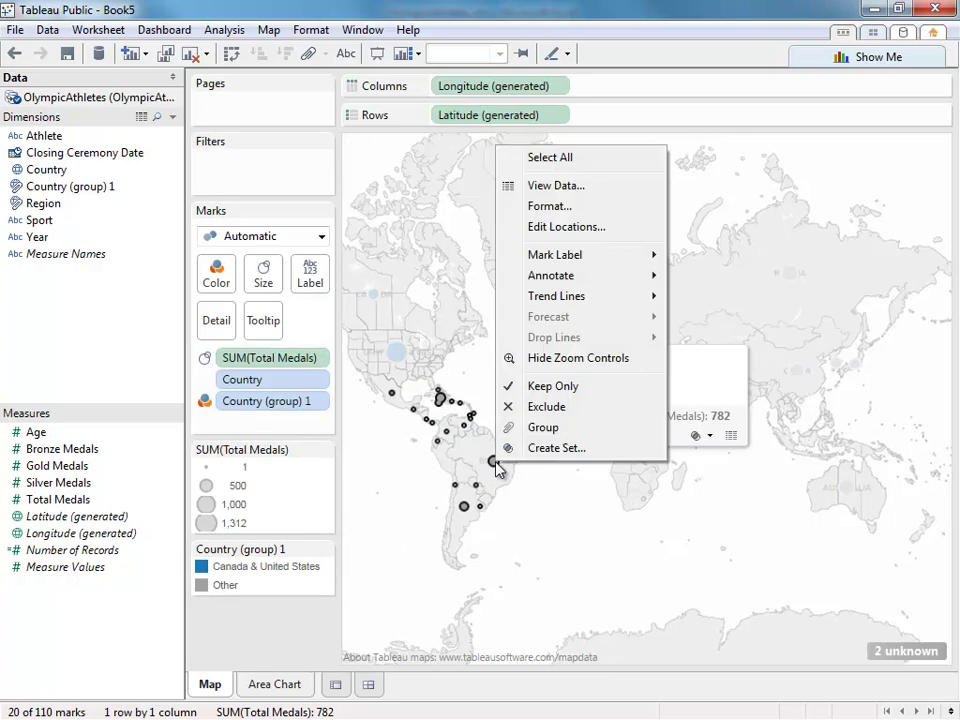
{"action": "left_click", "coordinate": [545, 427]}
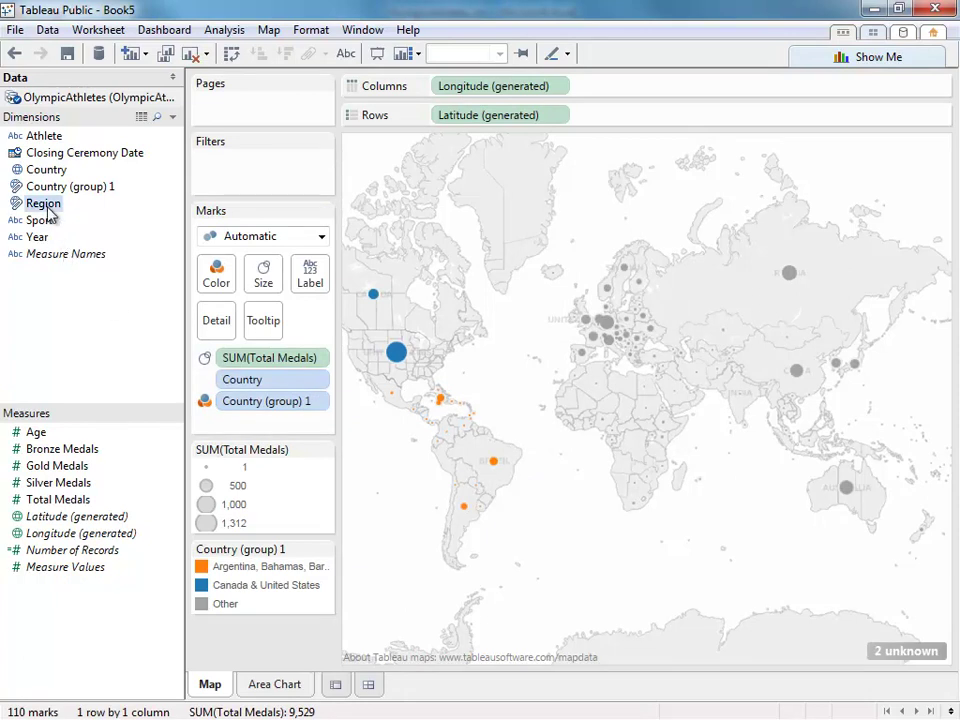
On a new Sheet 3, chart total medals per Region as horizontal bars.
{"action": "left_click", "coordinate": [336, 684]}
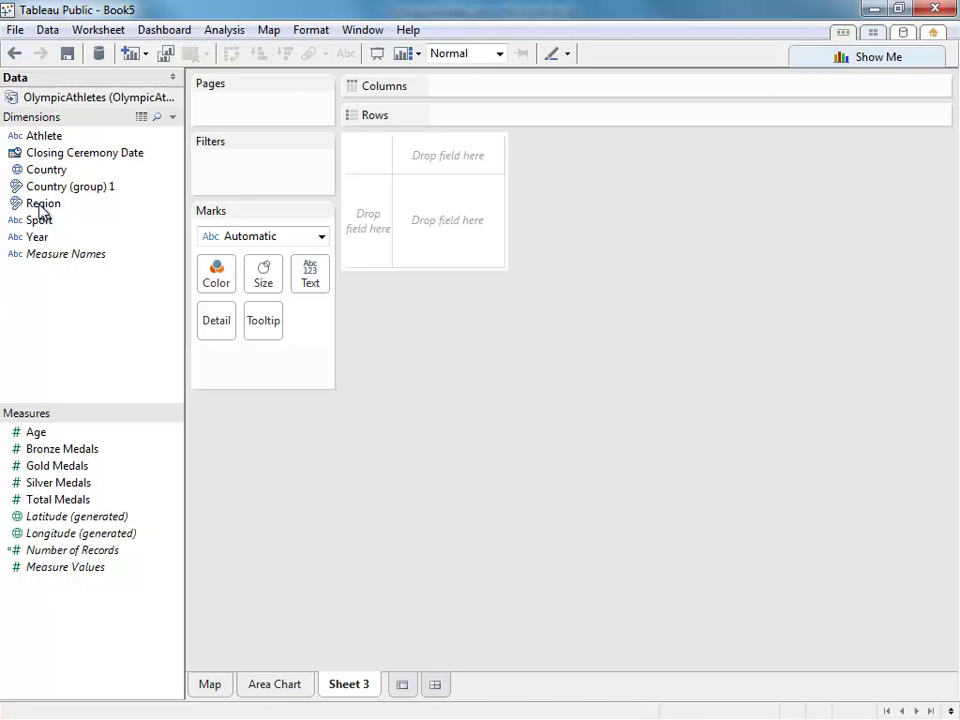
{"action": "left_click_drag", "start_coordinate": [43, 203], "coordinate": [368, 220]}
{"action": "left_click_drag", "start_coordinate": [58, 499], "coordinate": [448, 206]}
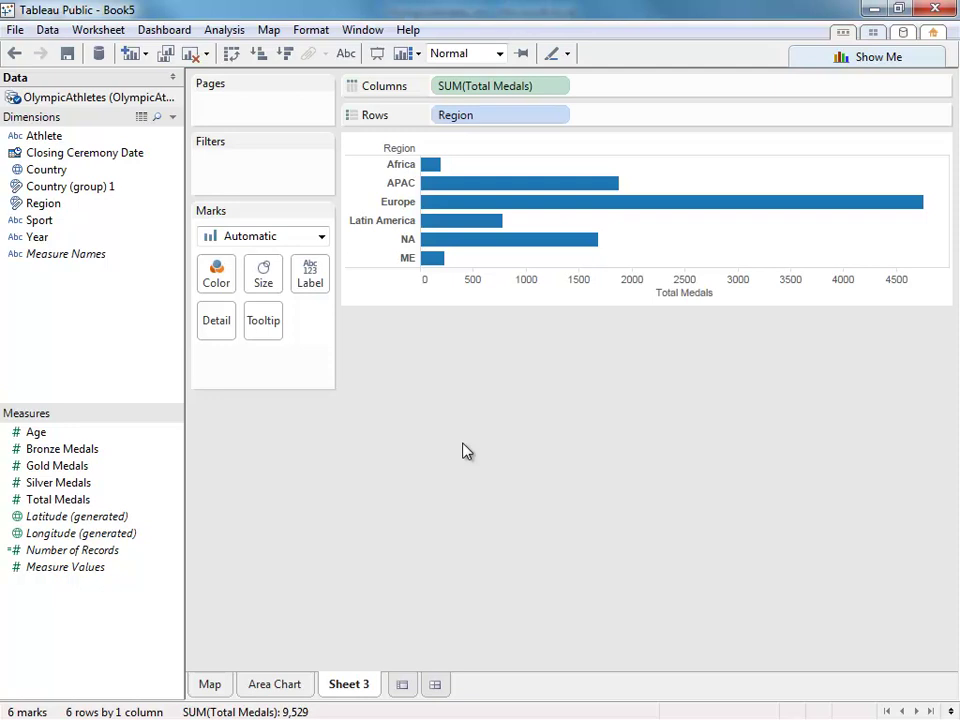
Convert the region bar chart into a treemap shaded from 198 to 4,760.
{"action": "left_click", "coordinate": [855, 57]}
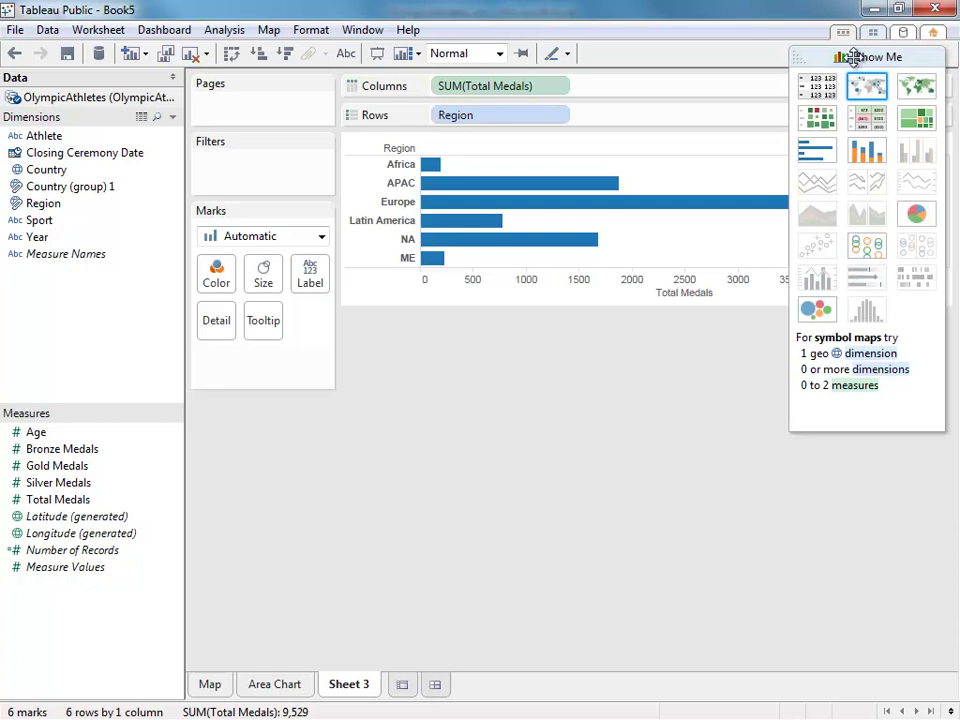
{"action": "left_click", "coordinate": [916, 118]}
{"action": "left_click", "coordinate": [862, 57]}
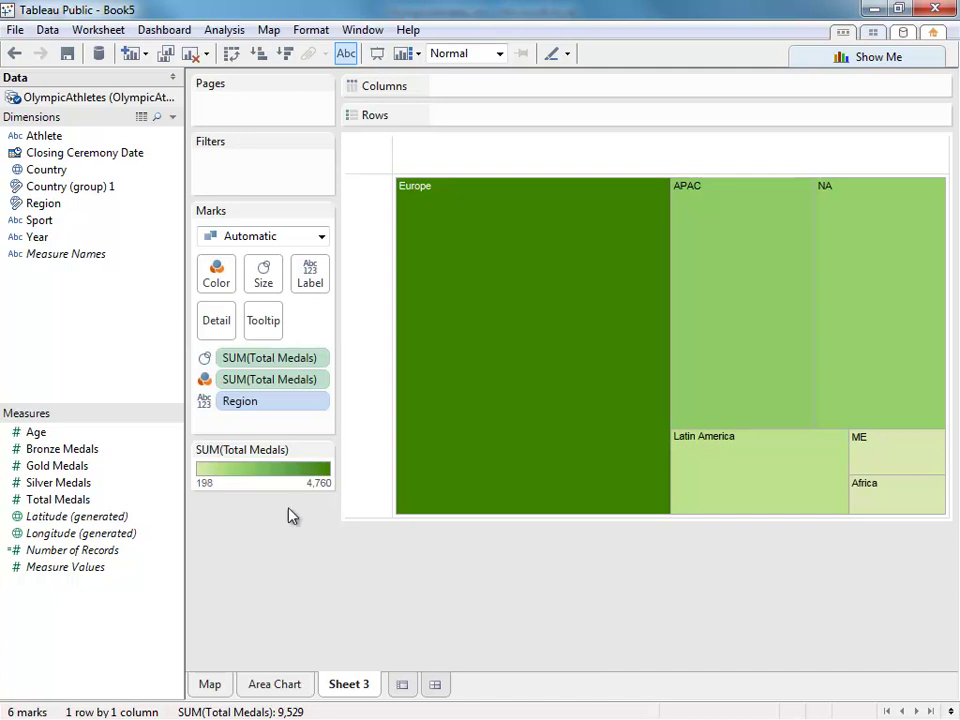
Undo trial Country and Closing Ceremony Date fields, then colour the treemap by Region.
{"action": "left_click_drag", "start_coordinate": [68, 169], "coordinate": [236, 338]}
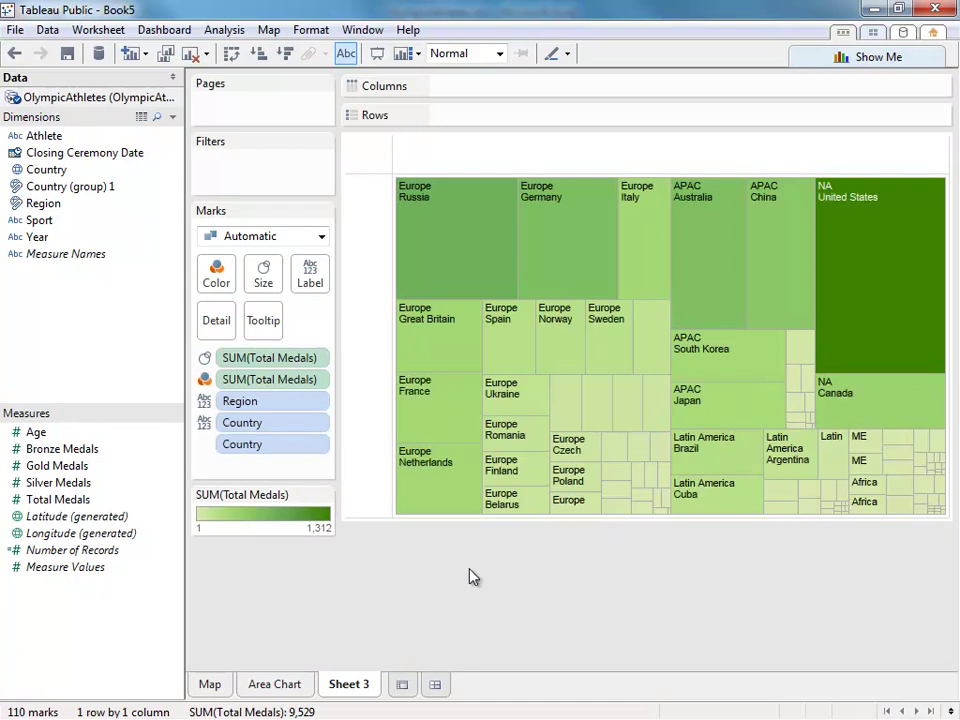
{"action": "left_click_drag", "start_coordinate": [75, 153], "coordinate": [459, 122]}
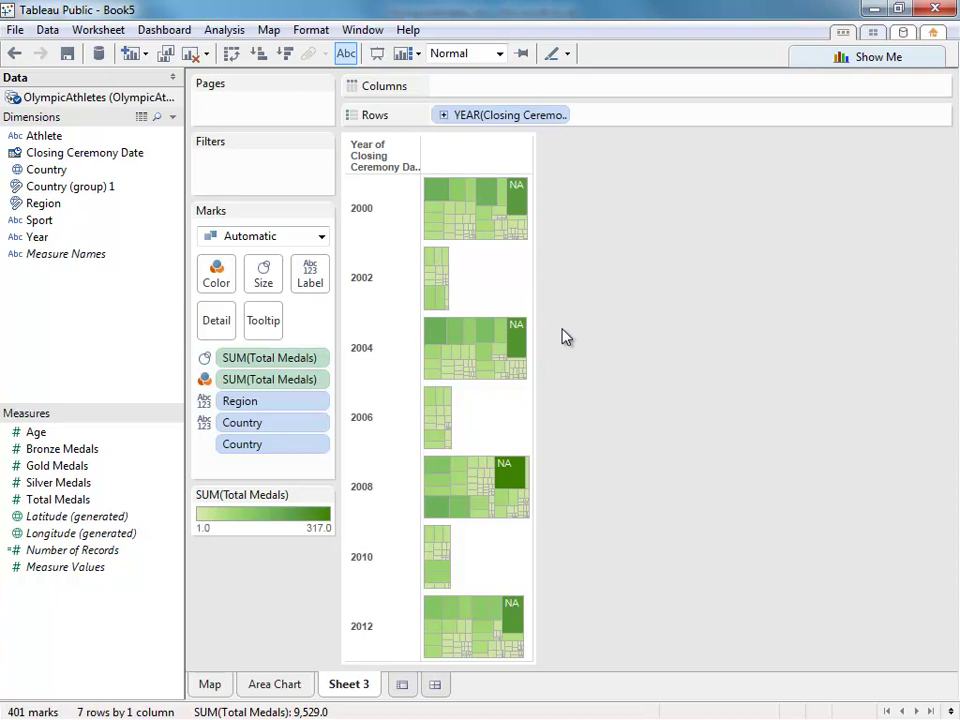
{"action": "key", "text": "ctrl+z"}
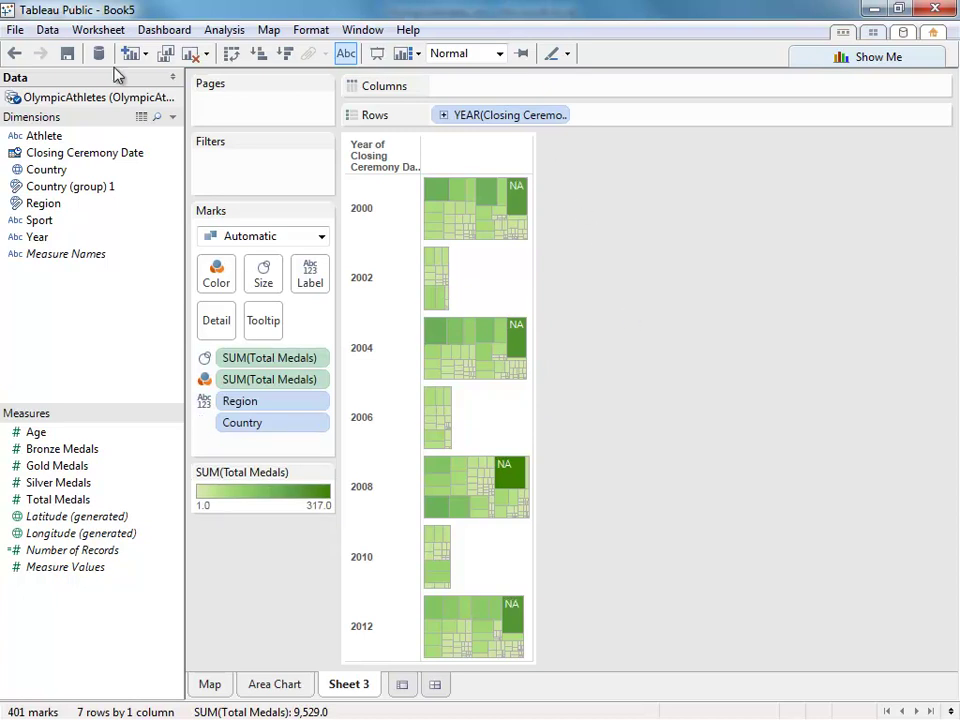
{"action": "left_click", "coordinate": [13, 56]}
{"action": "left_click_drag", "start_coordinate": [43, 203], "coordinate": [218, 276]}
Duplicate Sheet 3 as Sheet 4 and switch its marks to Text for a region word cloud.
{"action": "right_click", "coordinate": [366, 683]}
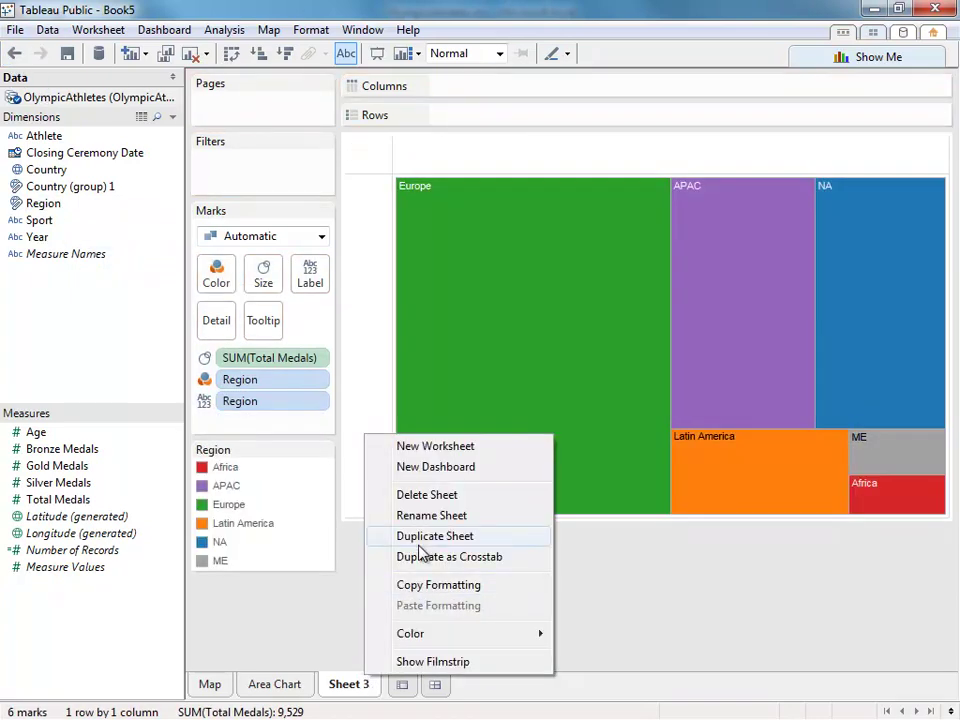
{"action": "left_click", "coordinate": [419, 544]}
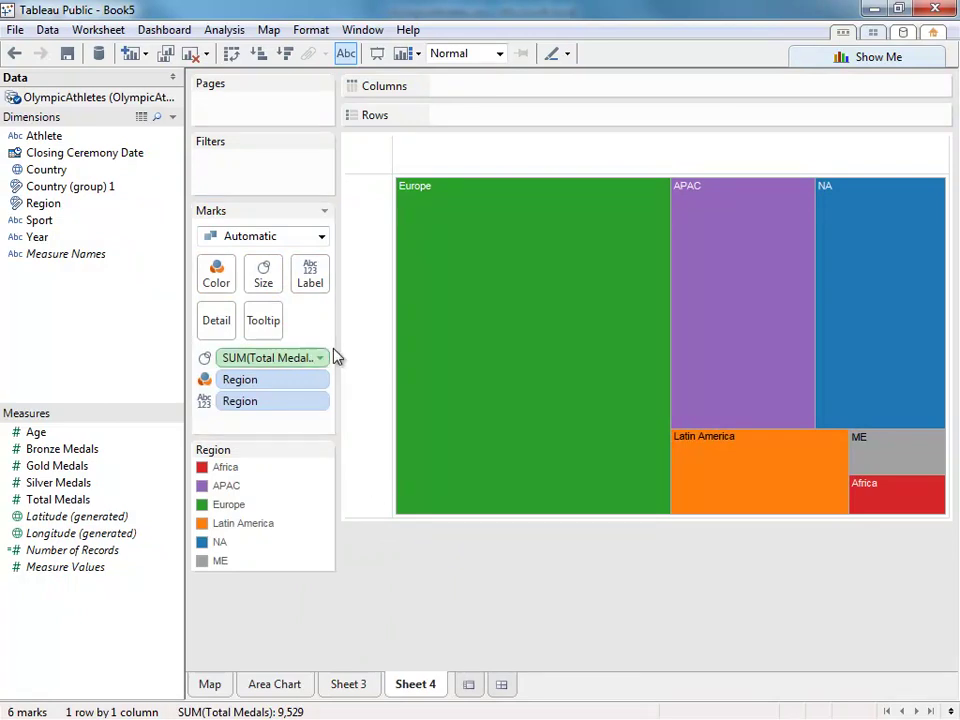
{"action": "left_click", "coordinate": [299, 240]}
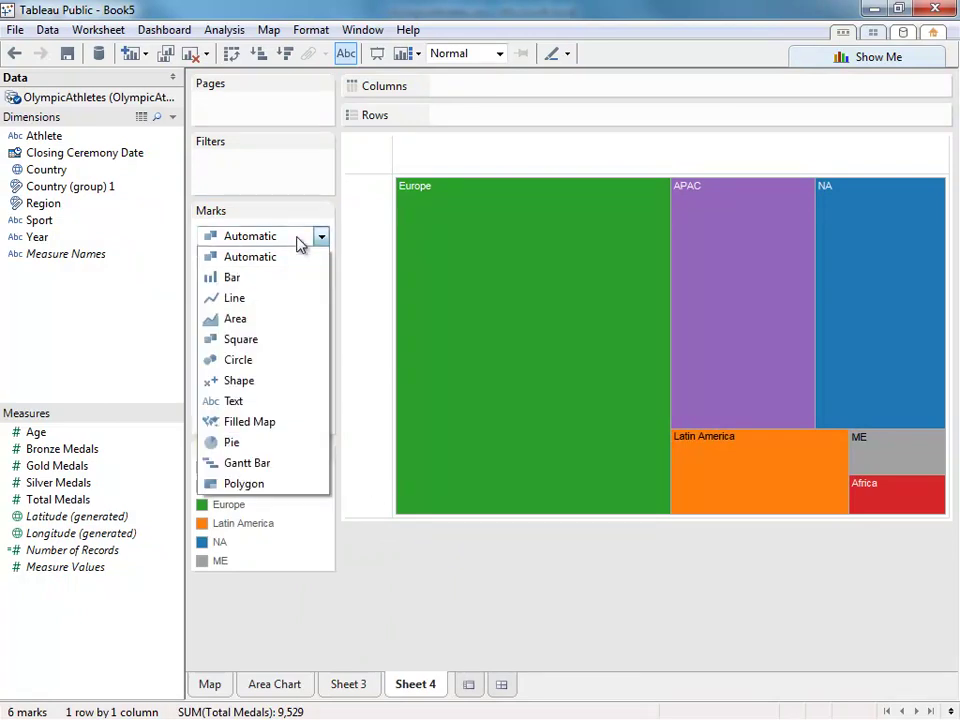
{"action": "left_click", "coordinate": [276, 368]}
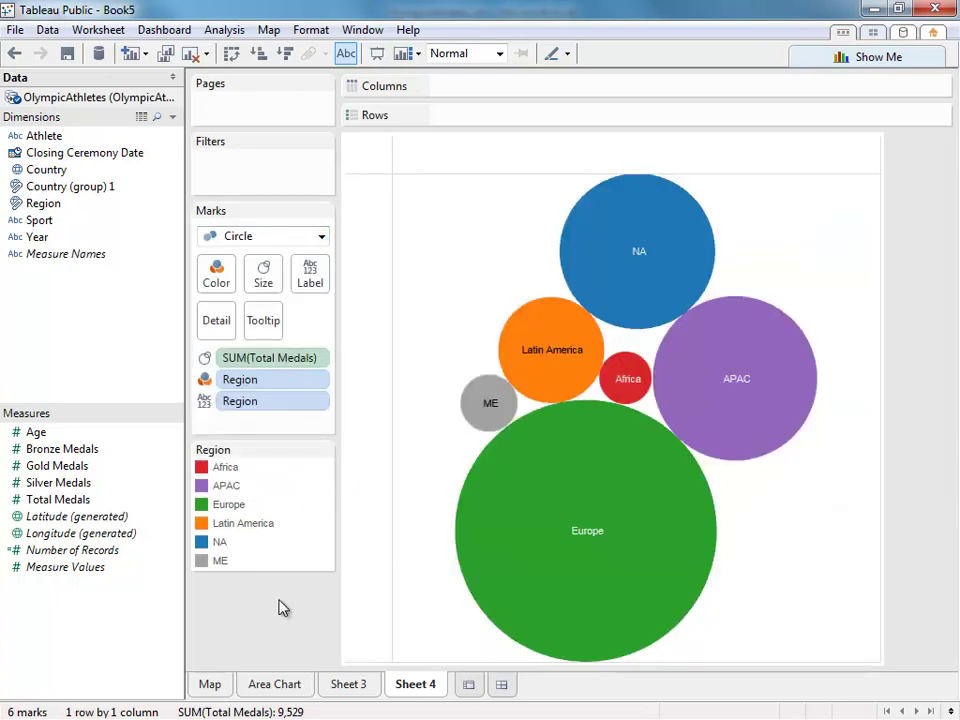
{"action": "left_click", "coordinate": [290, 236]}
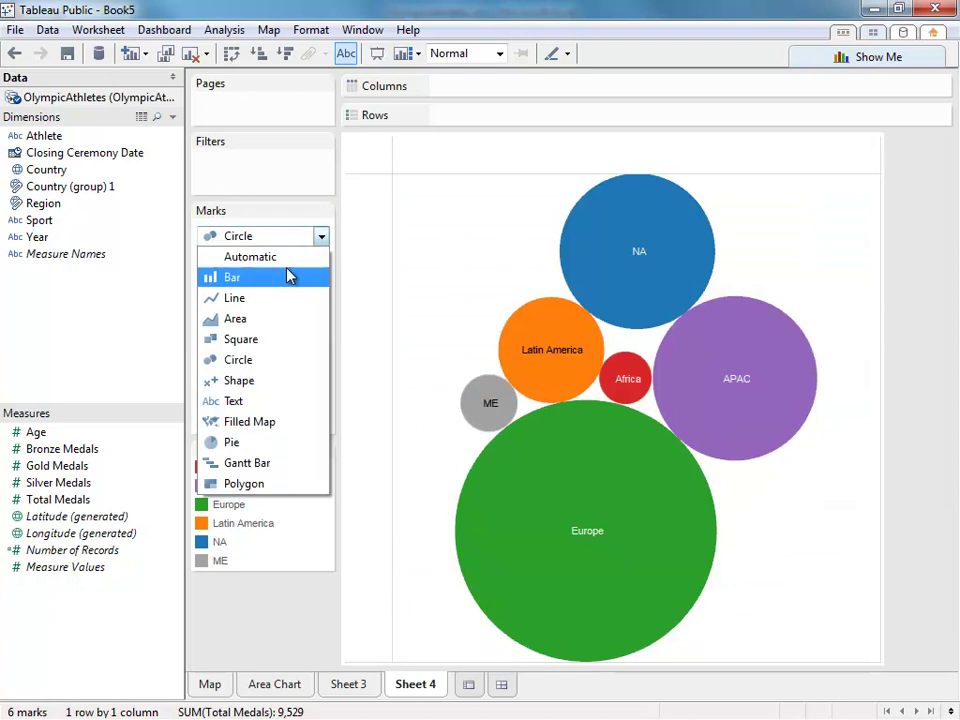
{"action": "left_click", "coordinate": [259, 405]}
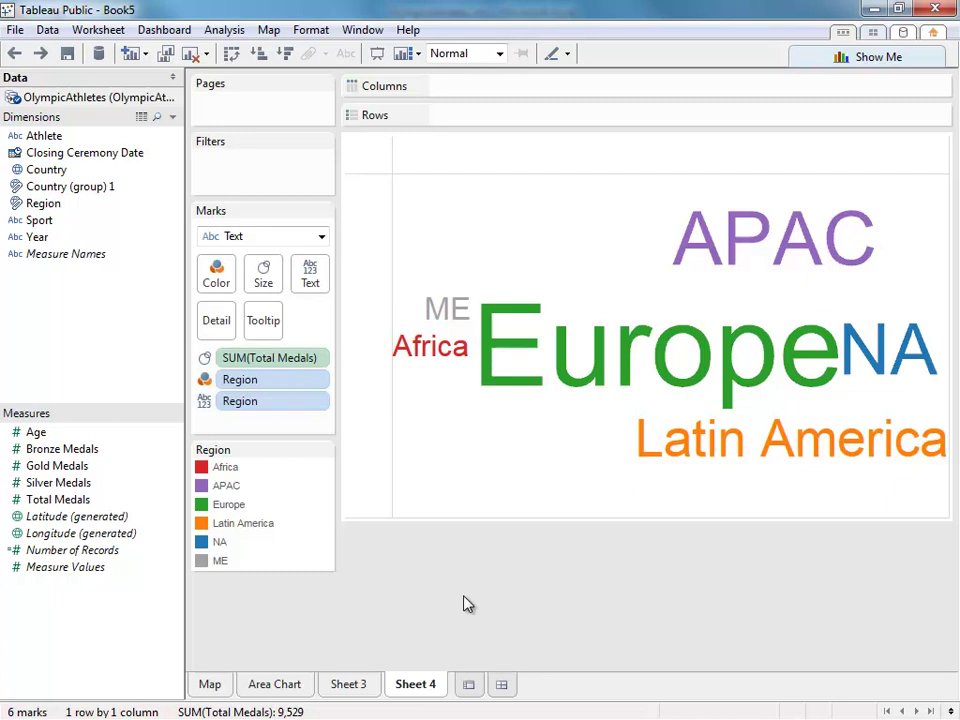
Create Dashboard 1 with the Map sheet on top and the Area Chart below.
{"action": "left_click", "coordinate": [502, 685]}
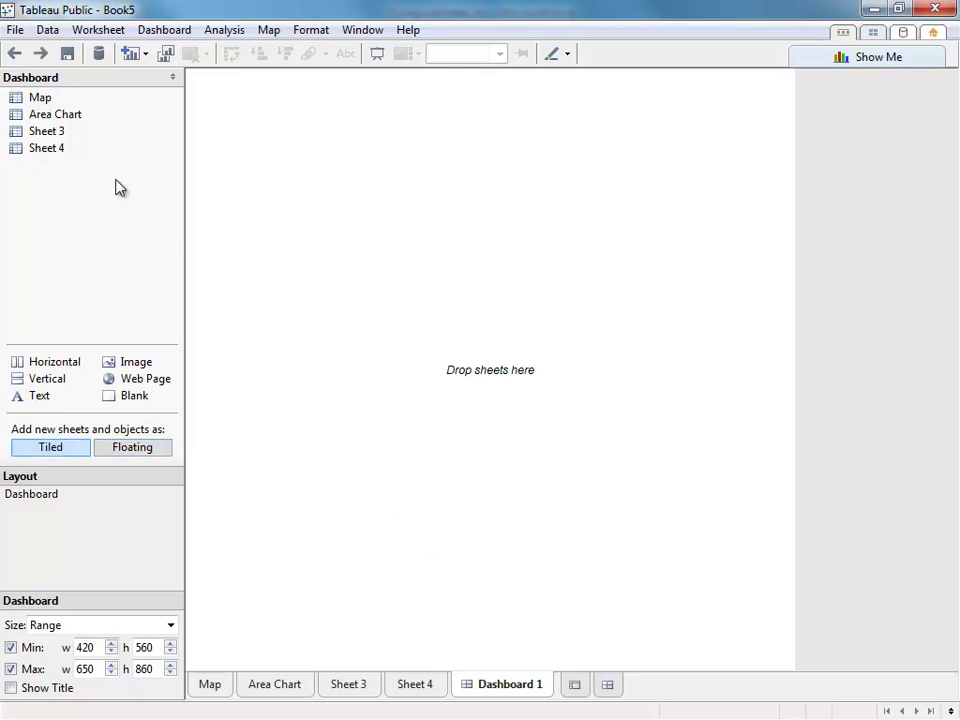
{"action": "left_click_drag", "start_coordinate": [40, 100], "coordinate": [197, 148]}
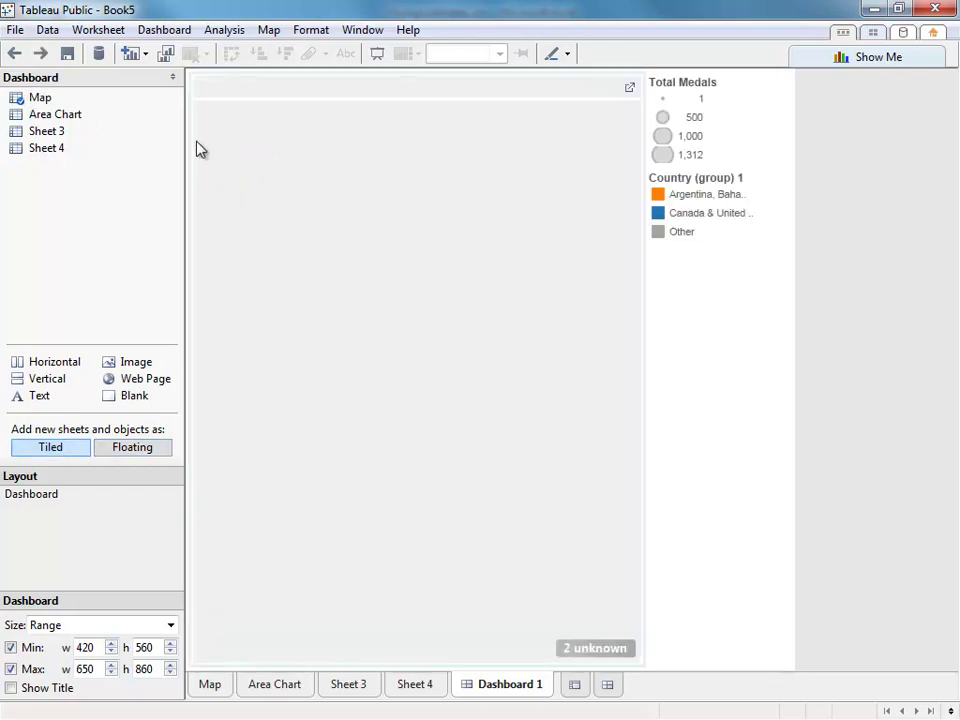
{"action": "left_click_drag", "start_coordinate": [45, 118], "coordinate": [484, 494]}
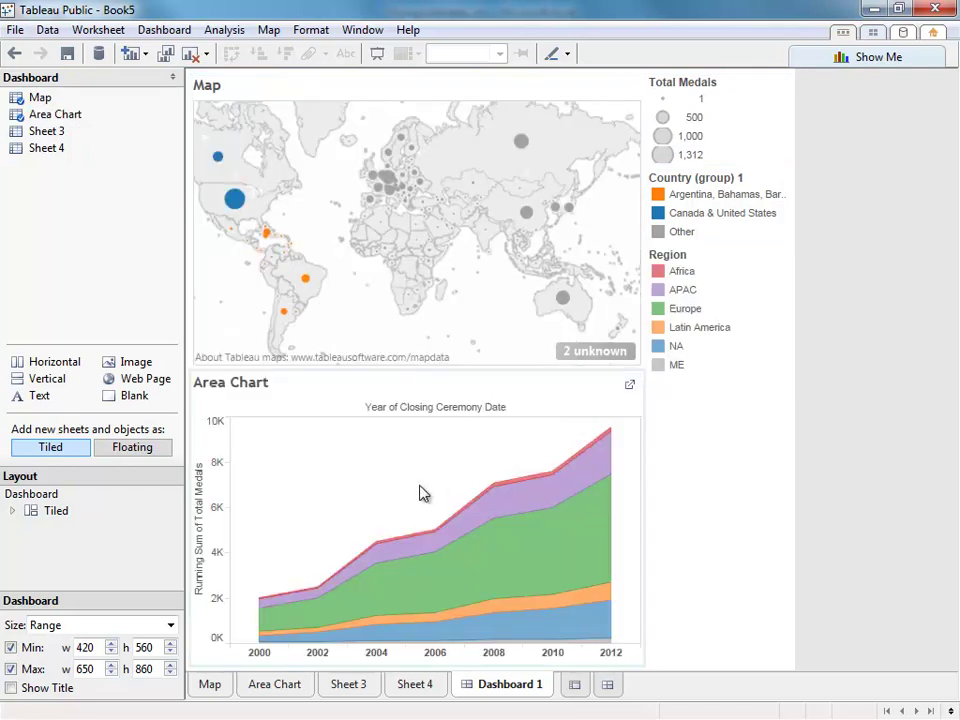
Make the Region and Total Medals legends floating, placing Total Medals at the top right.
{"action": "left_click", "coordinate": [763, 287]}
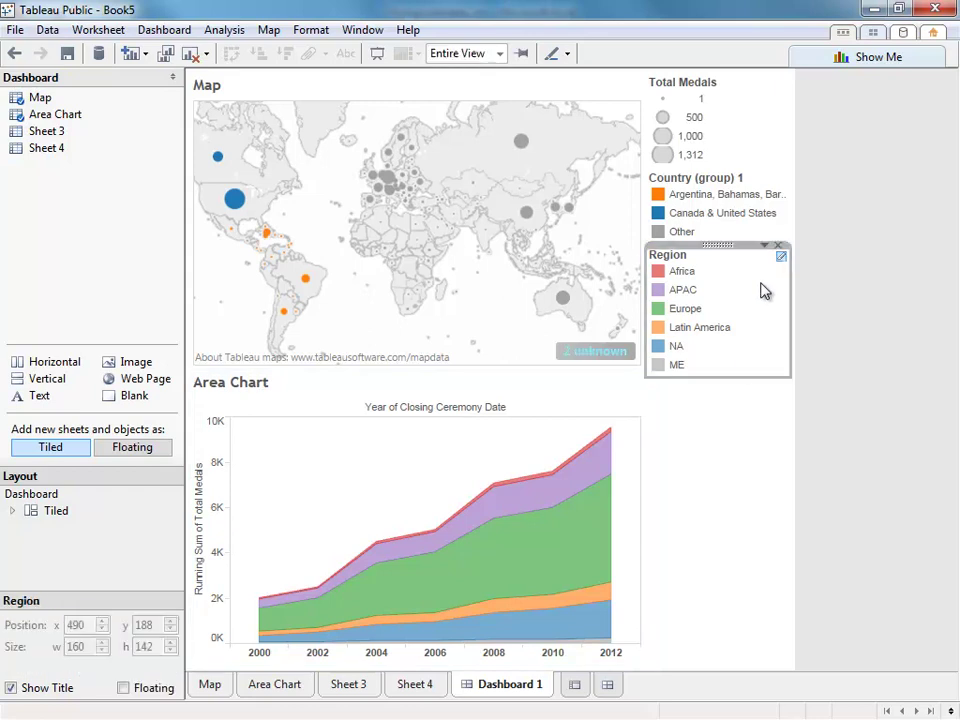
{"action": "left_click", "coordinate": [123, 688]}
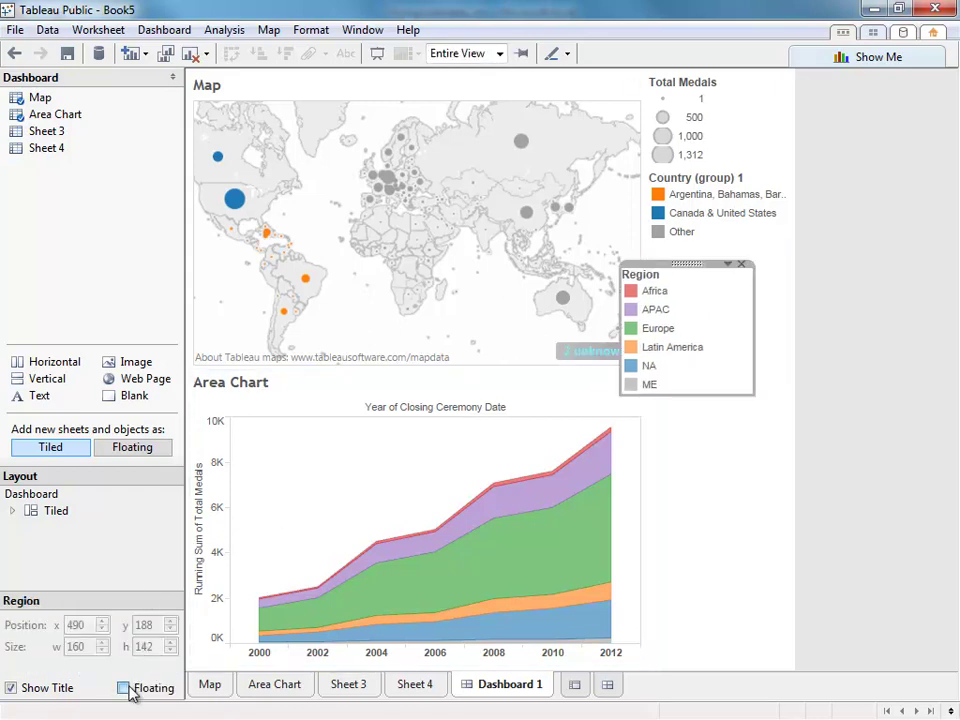
{"action": "left_click", "coordinate": [757, 116]}
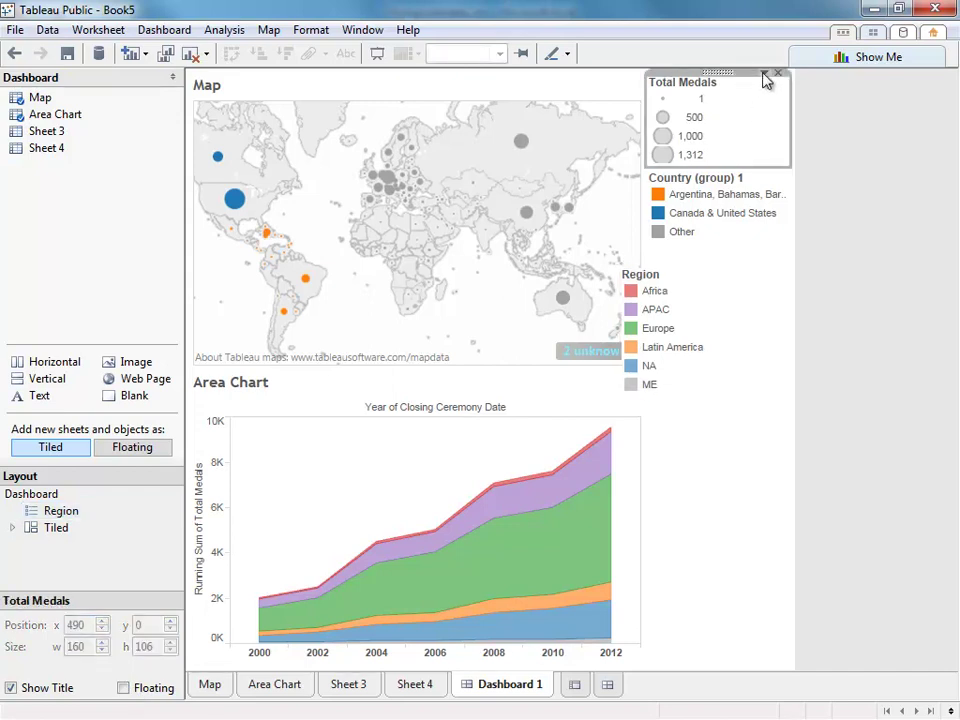
{"action": "left_click", "coordinate": [764, 73]}
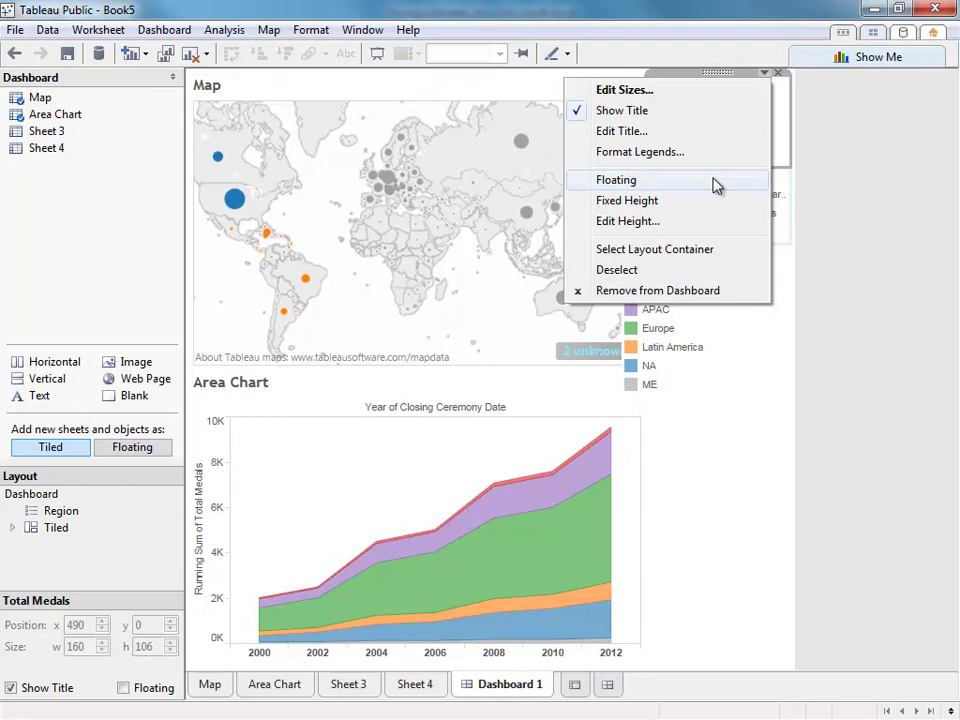
{"action": "left_click", "coordinate": [716, 185]}
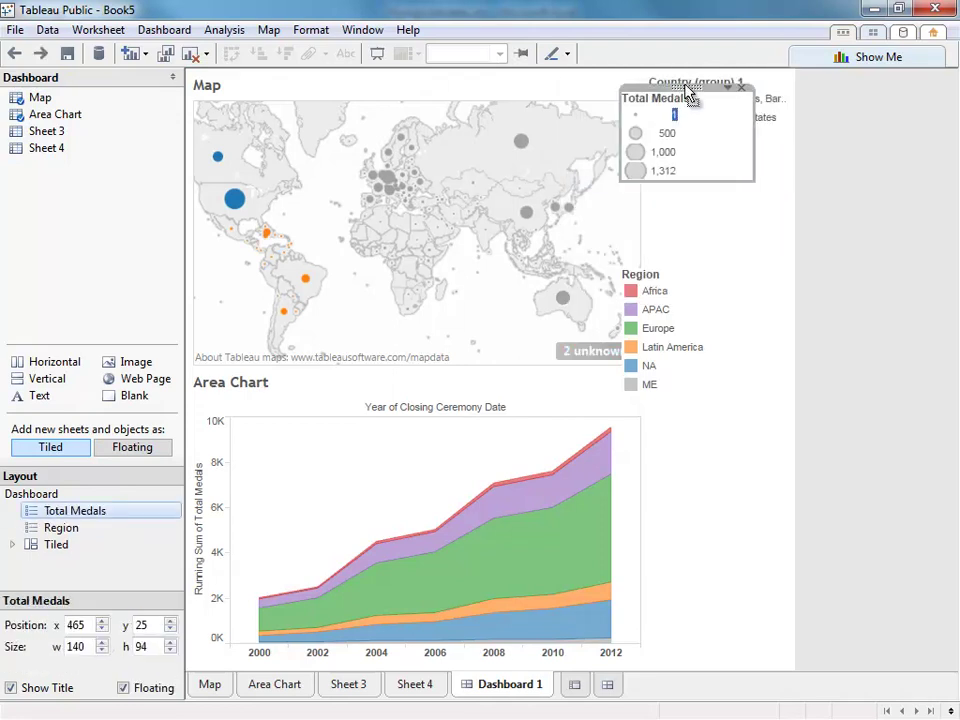
{"action": "left_click_drag", "start_coordinate": [690, 99], "coordinate": [726, 135]}
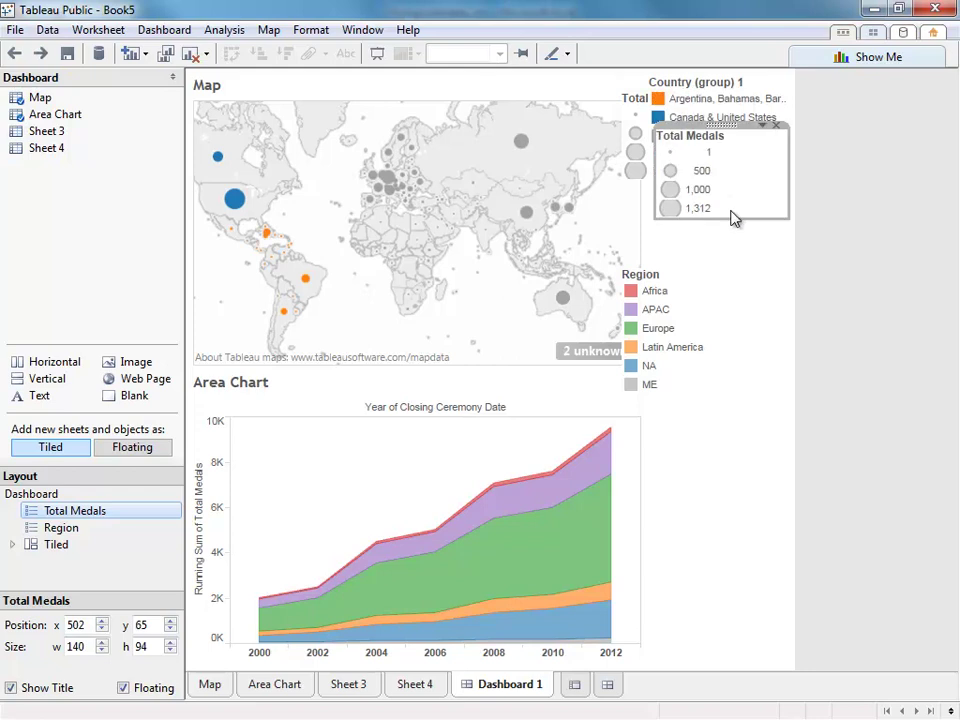
Move the Region legend over the area chart and make new objects default to Floating.
{"action": "left_click", "coordinate": [673, 263]}
{"action": "left_click_drag", "start_coordinate": [673, 263], "coordinate": [292, 420]}
{"action": "left_click", "coordinate": [829, 423]}
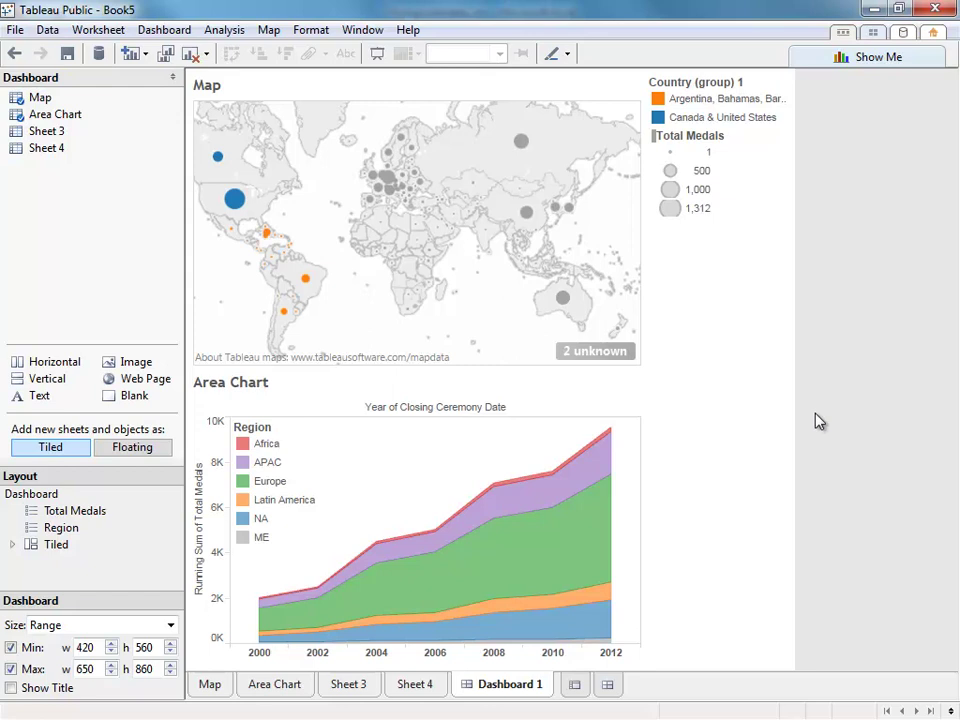
{"action": "left_click", "coordinate": [113, 452]}
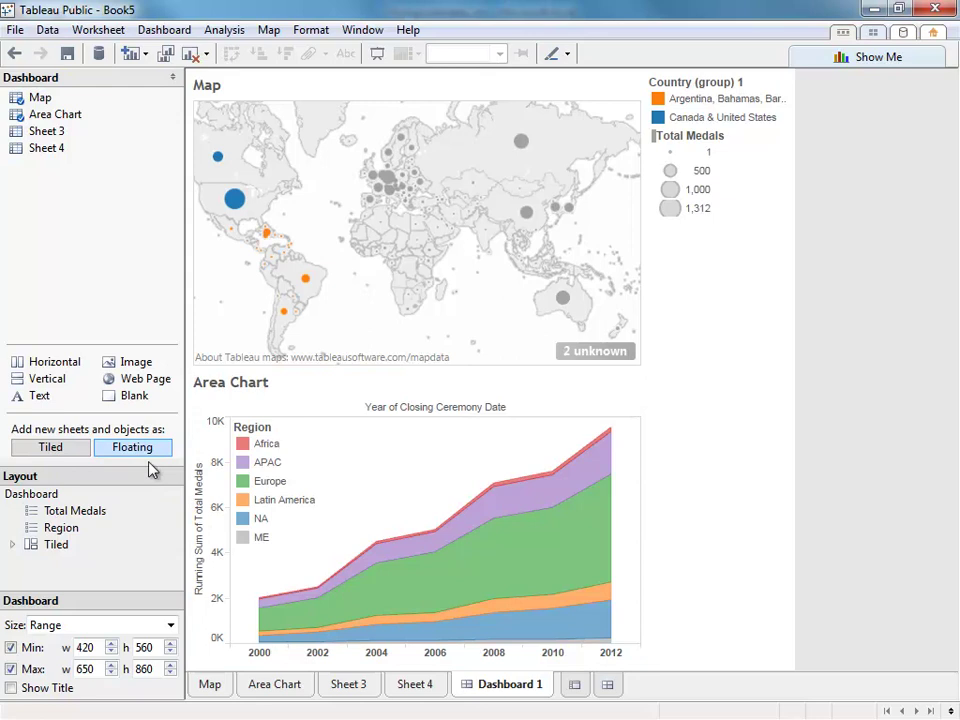